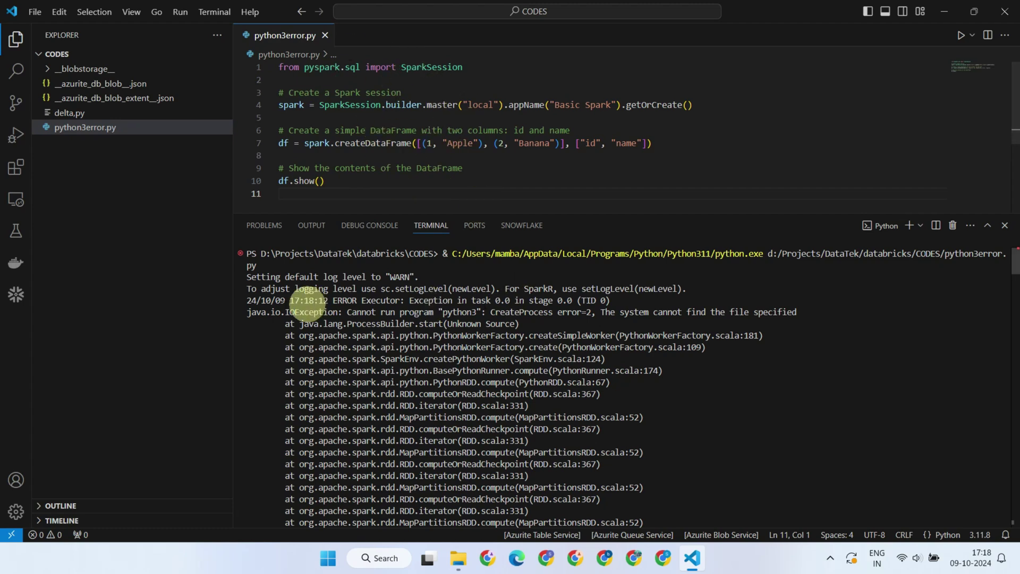
Highlight the python3 error, then run python --version in Command Prompt, confirming Python 3.11.8.
left_click_drag(247, 312, 797, 312)
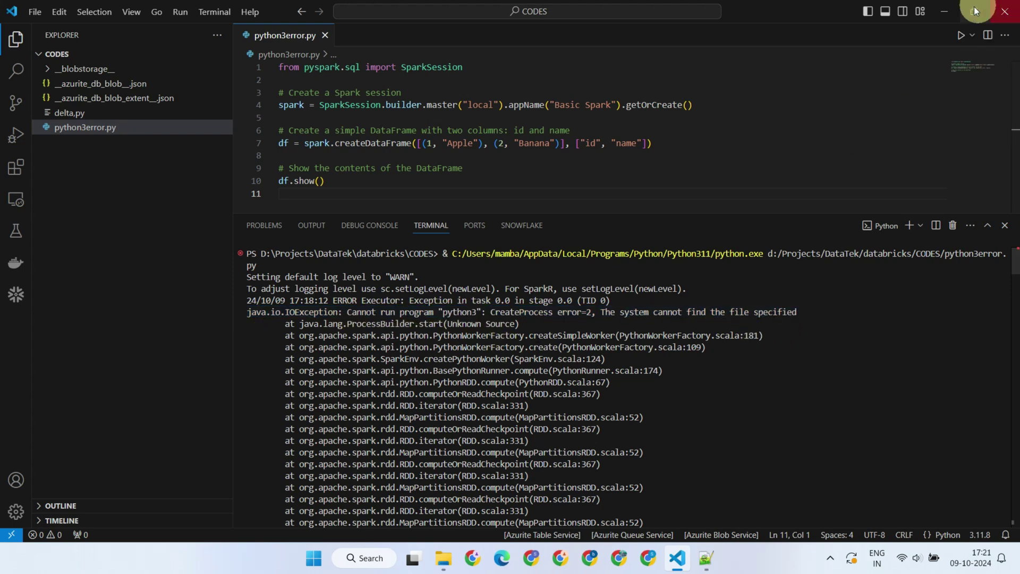
left_click(949, 11)
left_click(372, 559)
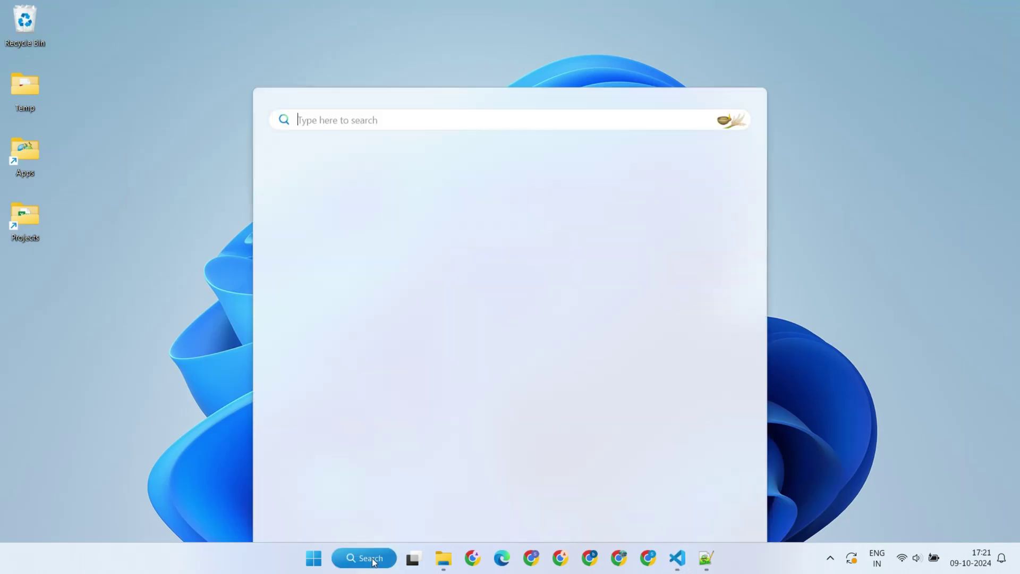
type("cmd")
key("Return")
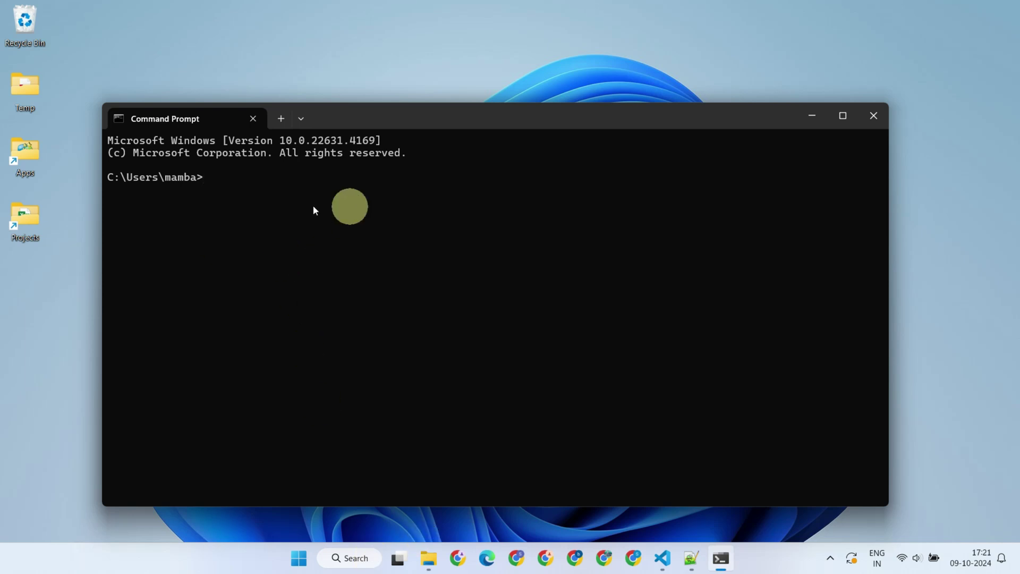
type("python --version")
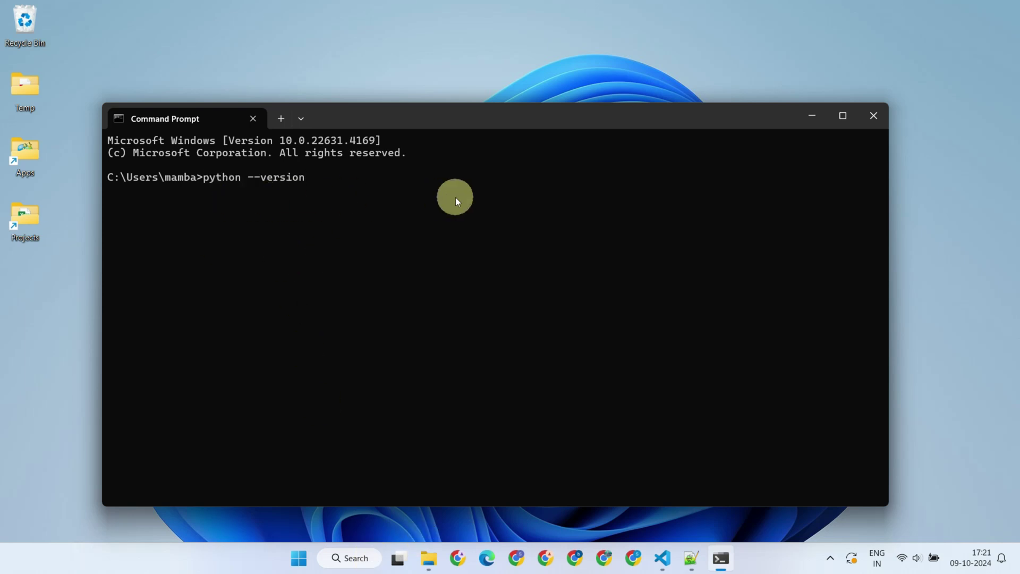
key("Return")
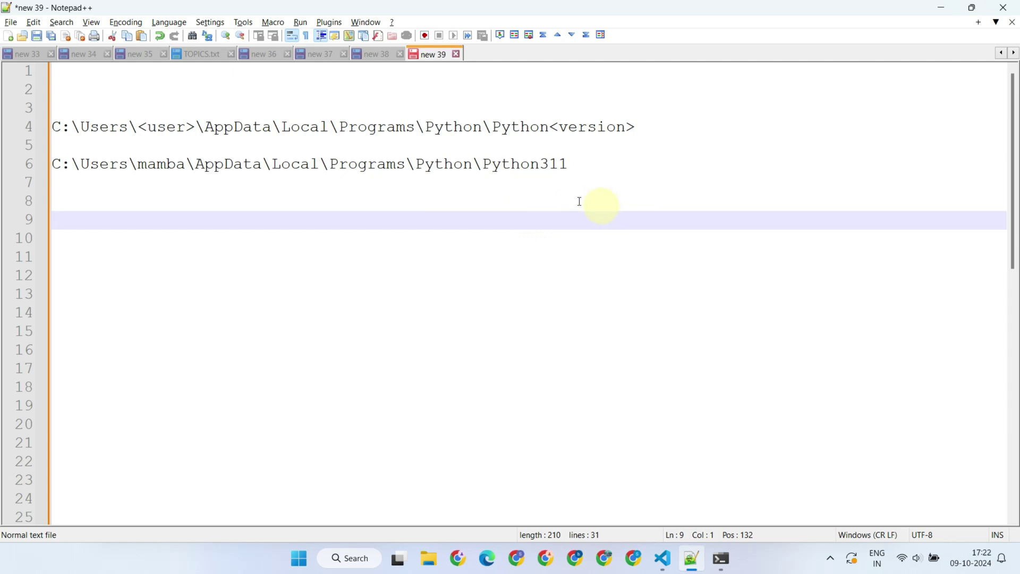
Open the Python311 folder in File Explorer and paste its full path on notes line 12.
left_click_drag(476, 164, 25, 177)
key("ctrl+c")
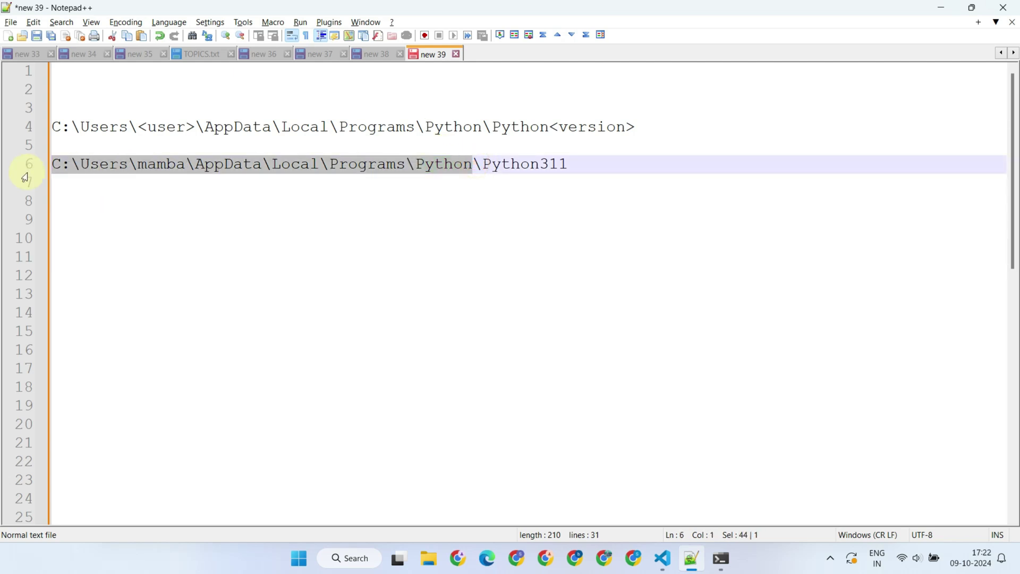
left_click(428, 558)
left_click(311, 38)
key("ctrl+v")
key("Return")
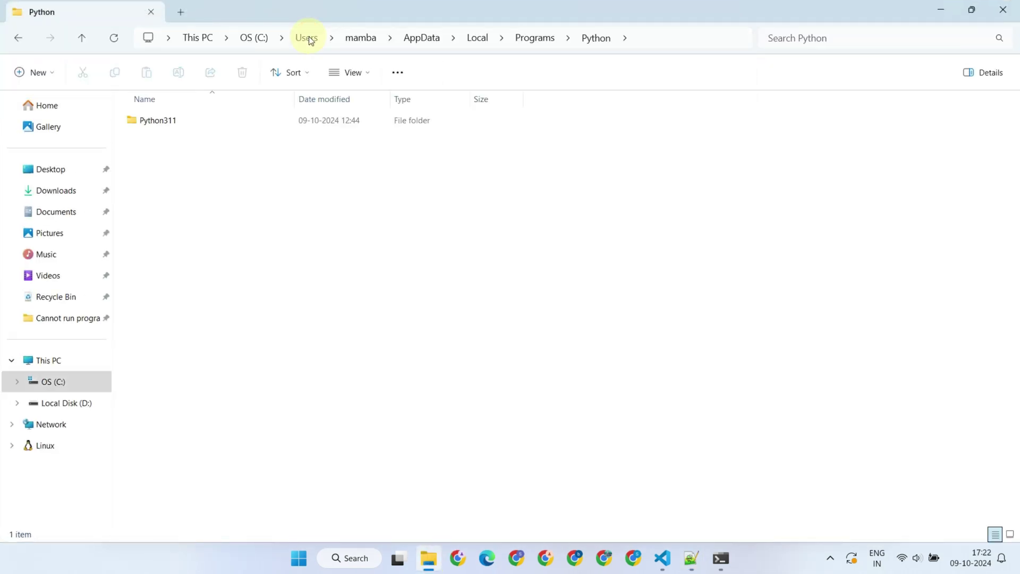
double_click(167, 123)
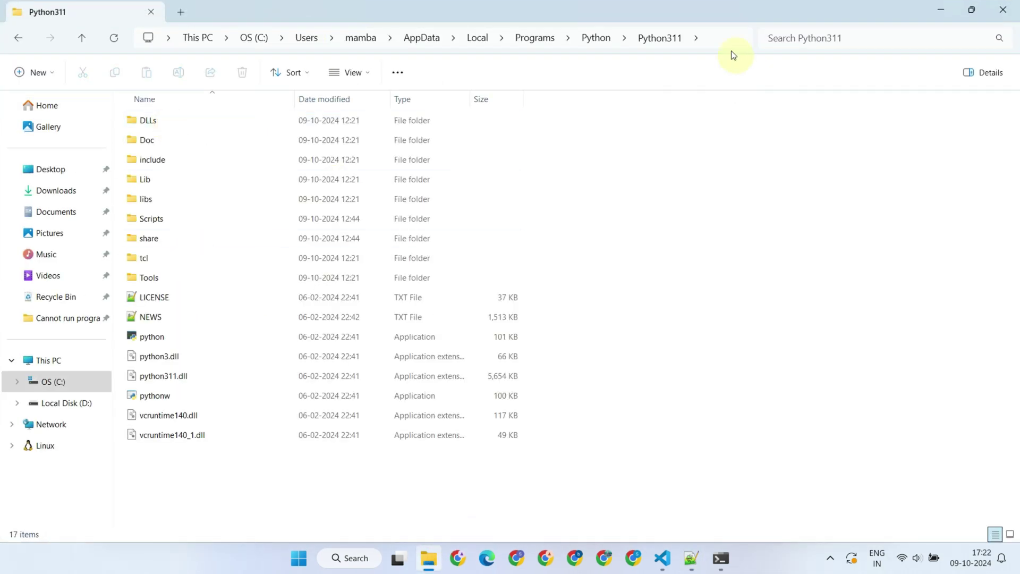
left_click(711, 38)
key("ctrl+c")
key("alt+Tab")
left_click(599, 223)
key("Return")
key("Return")
key("Return")
key("ctrl+v")
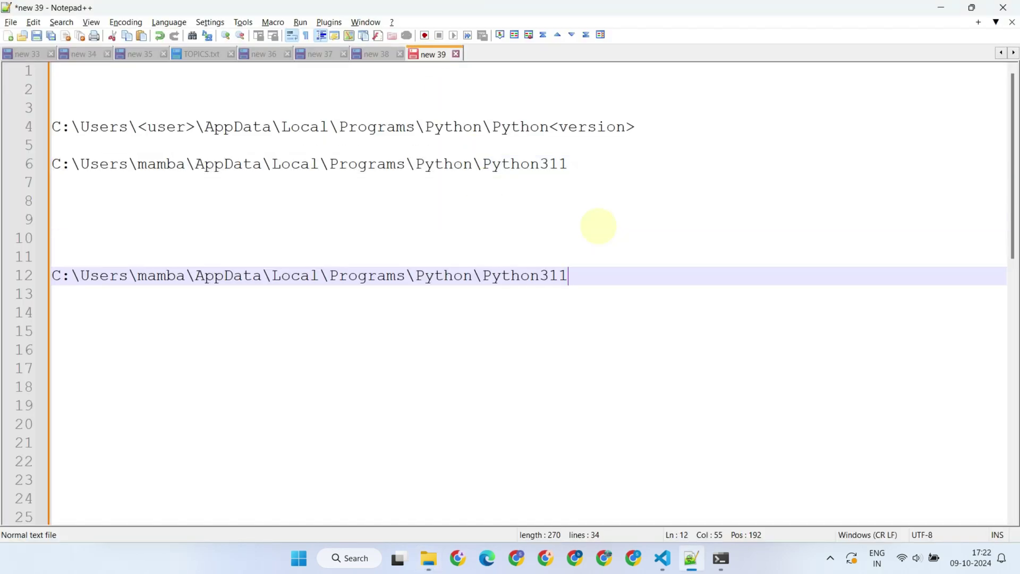
Open the Python311 Scripts subfolder and paste its path on notes line 13.
key("alt+Tab")
key("Escape")
left_click(166, 218)
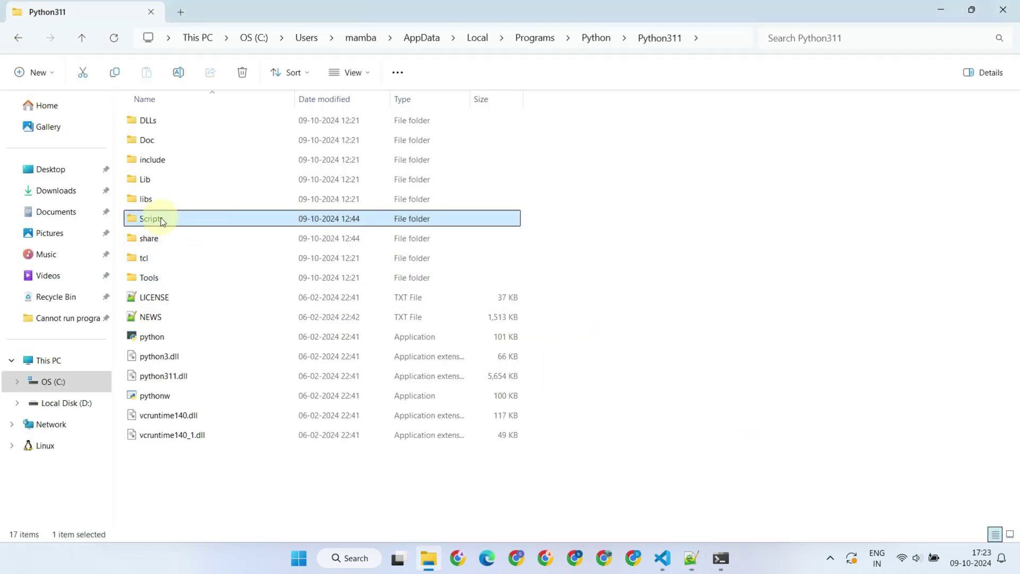
double_click(166, 218)
left_click(735, 40)
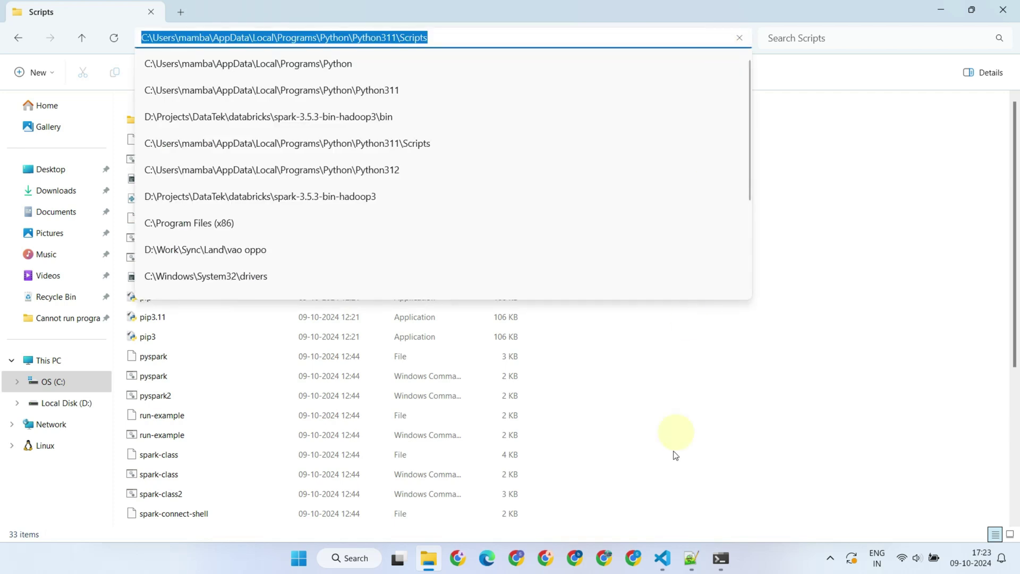
key("alt+Tab")
key("Return")
key("ctrl+v")
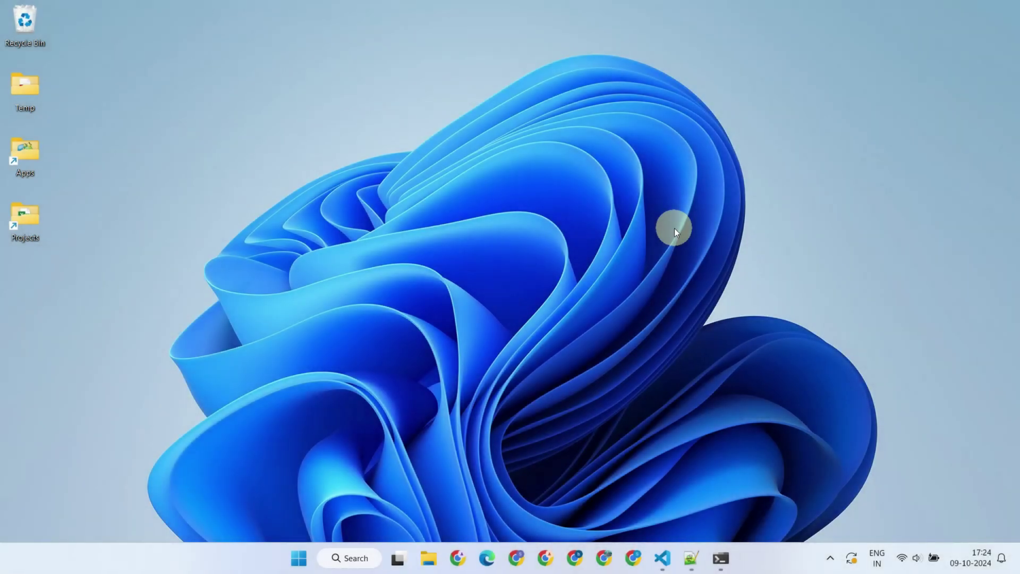
Search 'env' and open the user Path variable for editing in Environment Variables.
left_click(358, 561)
type("env")
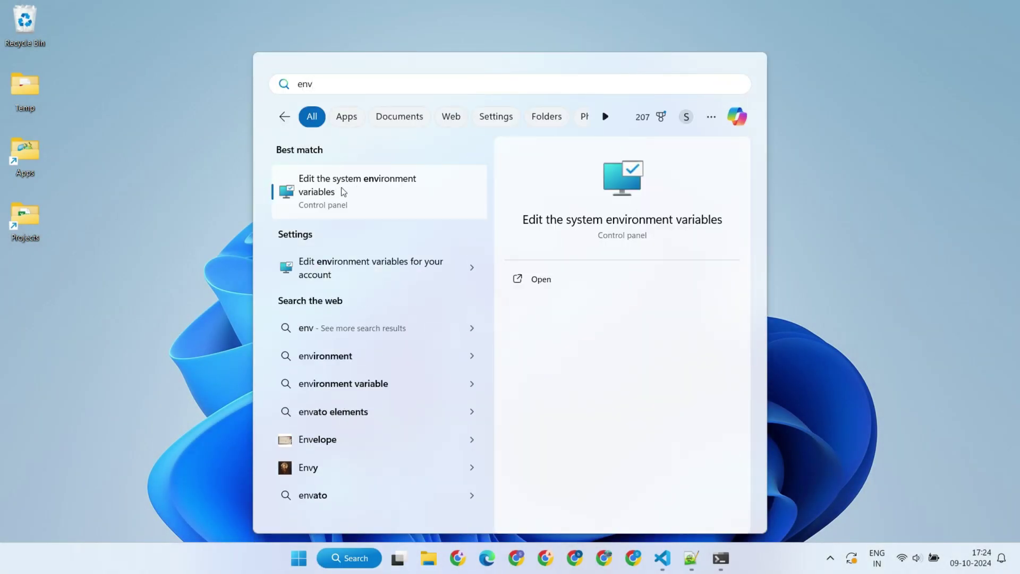
left_click(360, 190)
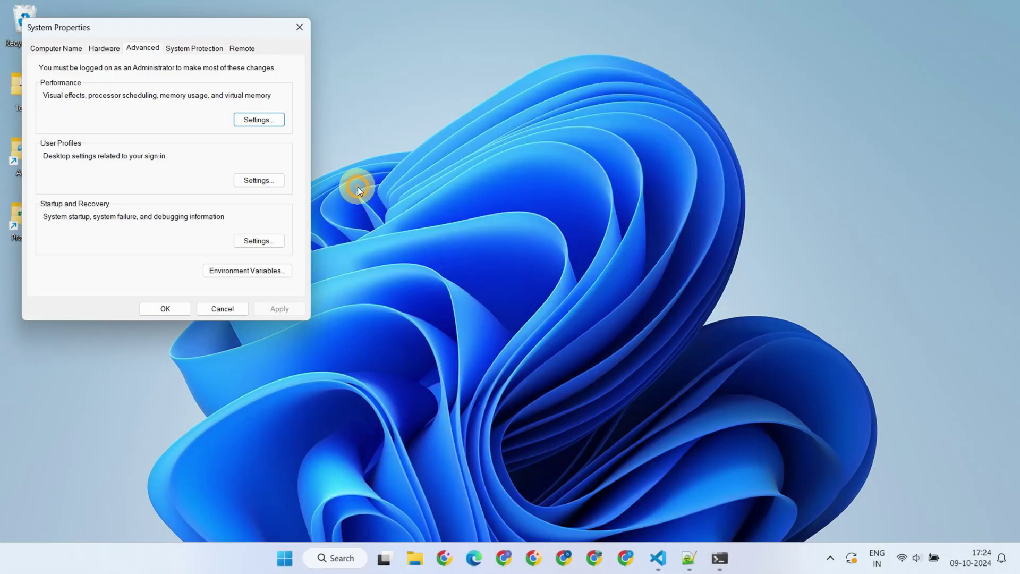
left_click(276, 272)
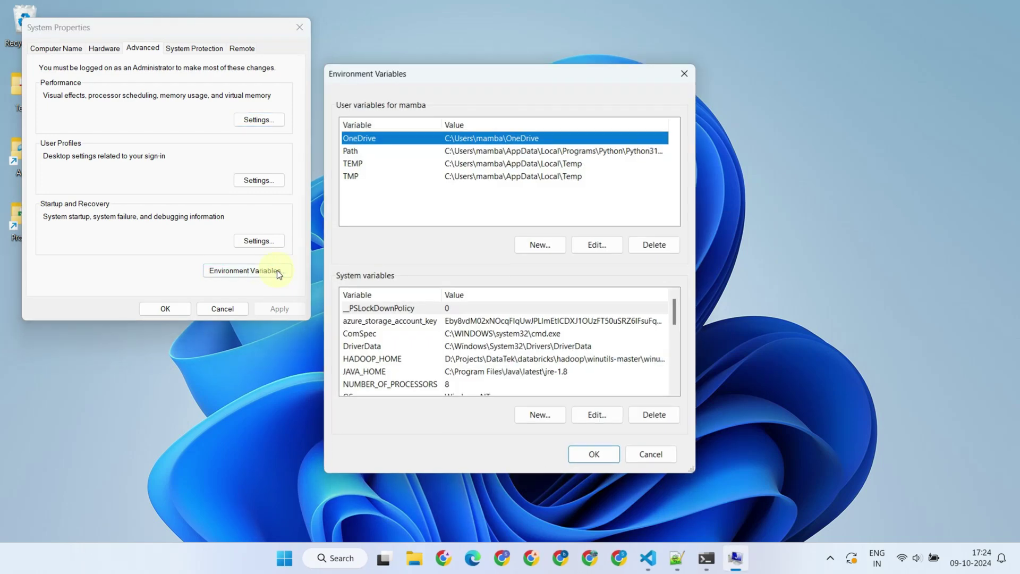
left_click(353, 151)
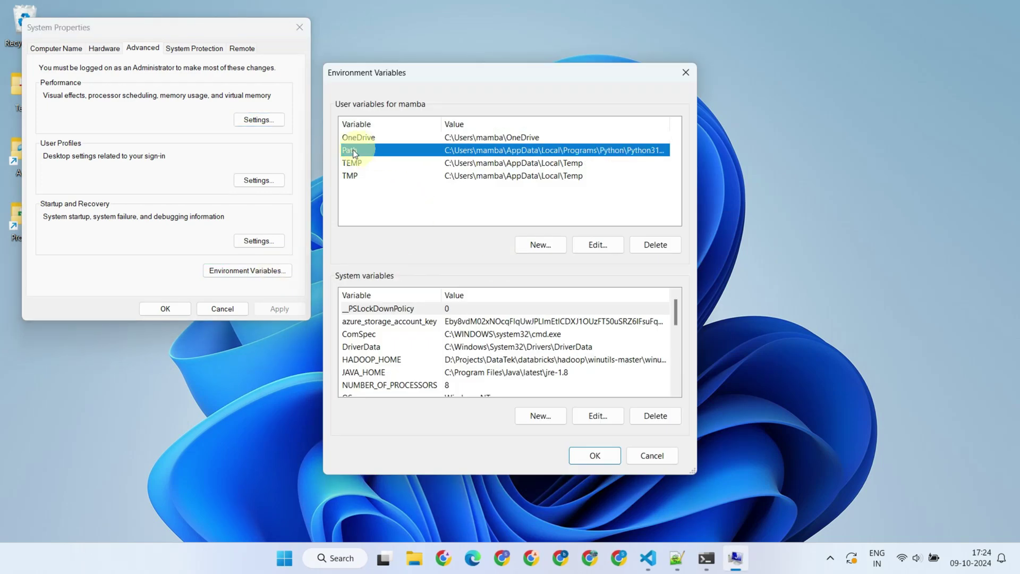
left_click(598, 243)
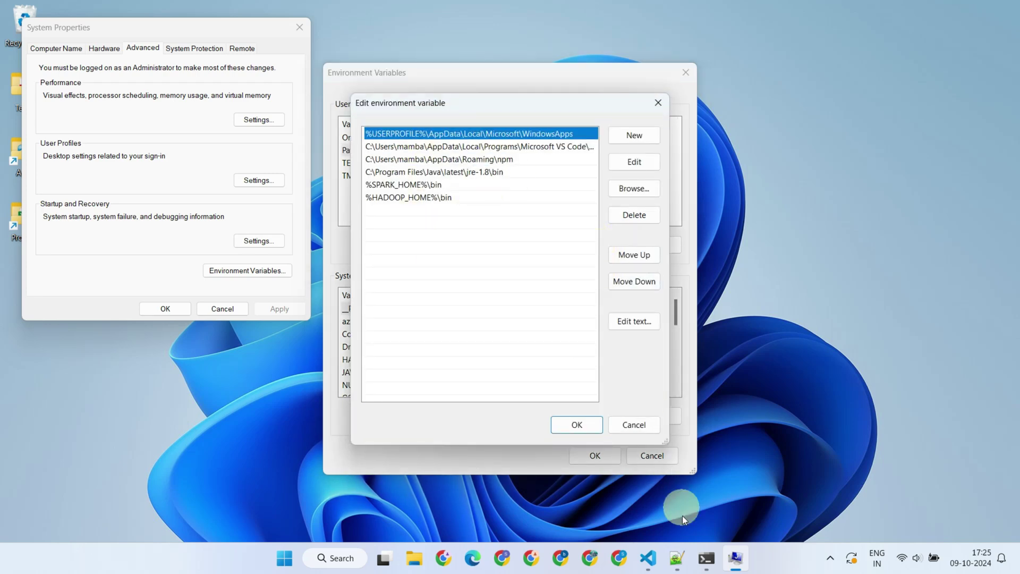
Add the Python311 folder path from the notes as a new Path entry.
left_click(676, 557)
left_click(567, 276)
key("shift+Home")
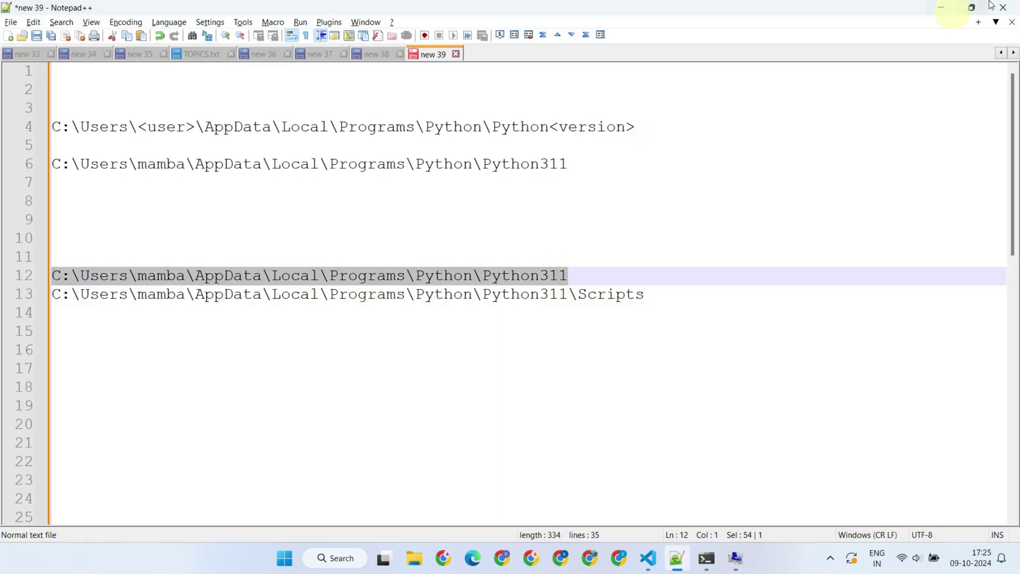
left_click(939, 7)
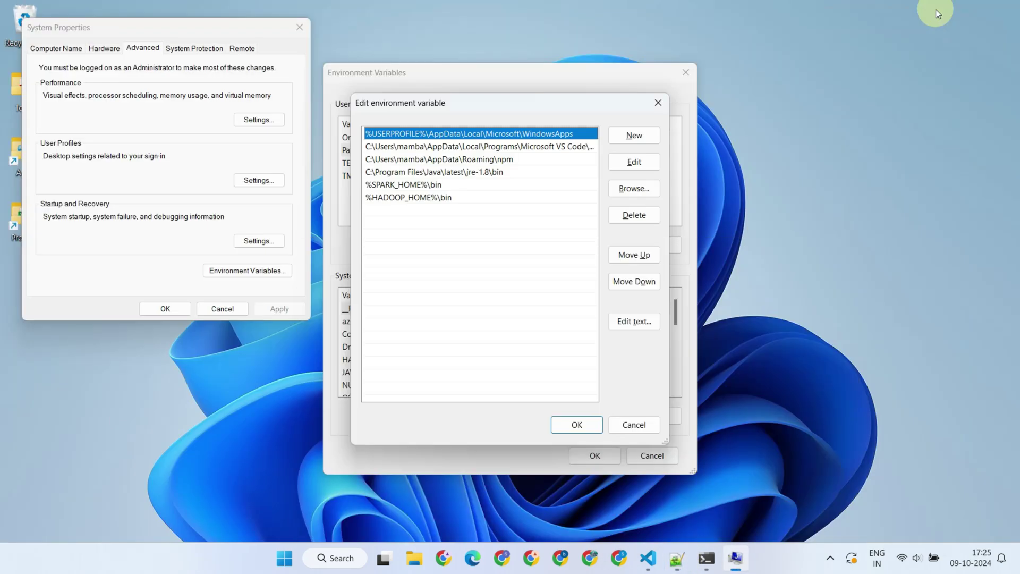
left_click(635, 135)
key("ctrl+v")
key("Return")
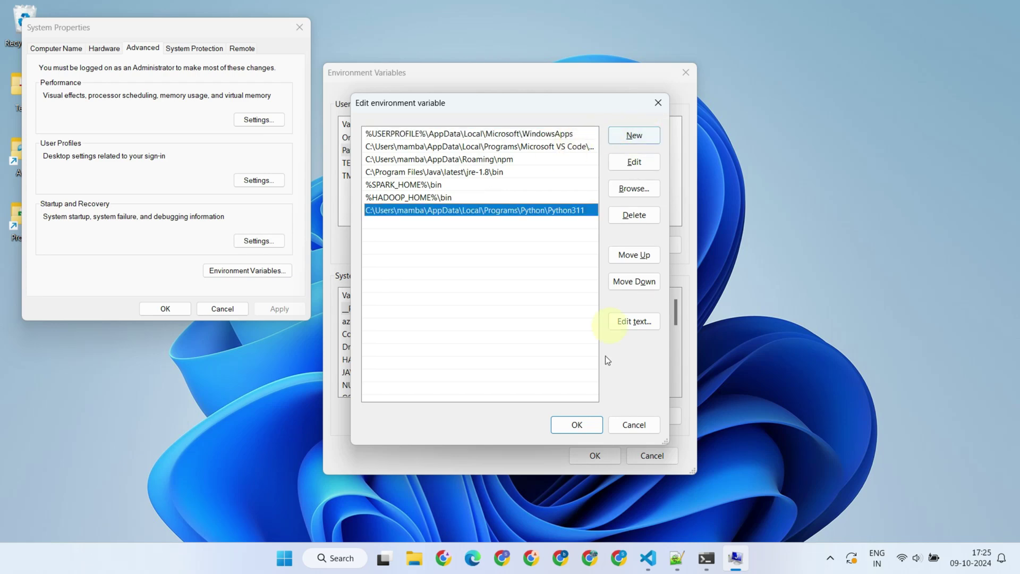
Add the Python311 Scripts path as another Path entry and save the Environment Variables.
left_click(676, 557)
left_click_drag(651, 294, 34, 294)
key("alt+Tab")
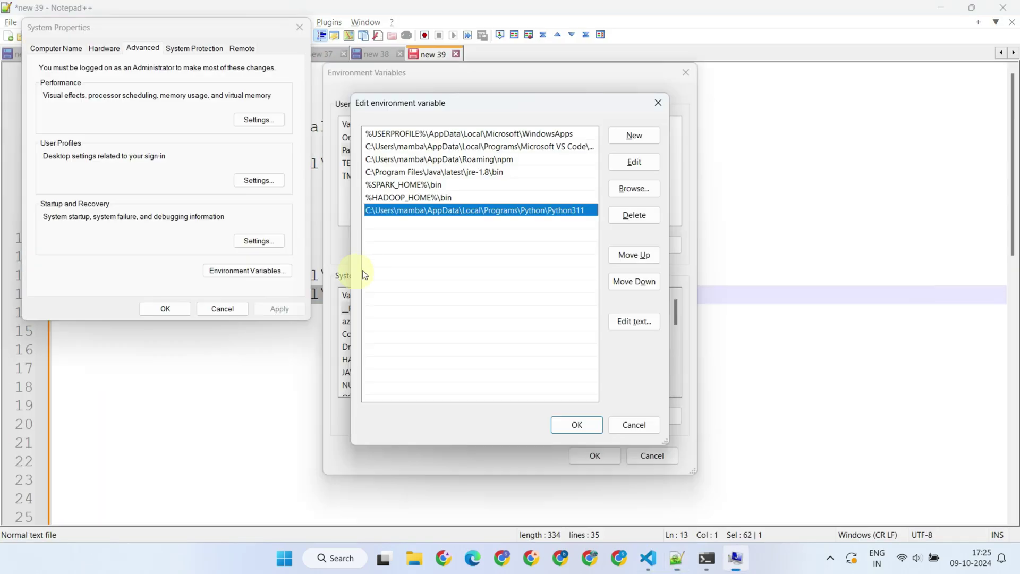
left_click(636, 135)
key("ctrl+v")
key("Return")
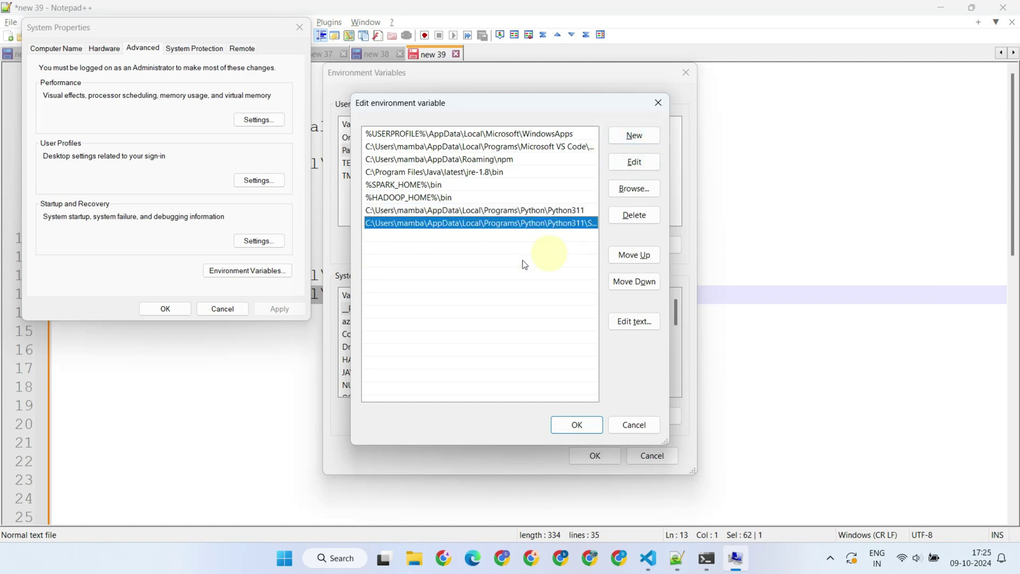
left_click(579, 424)
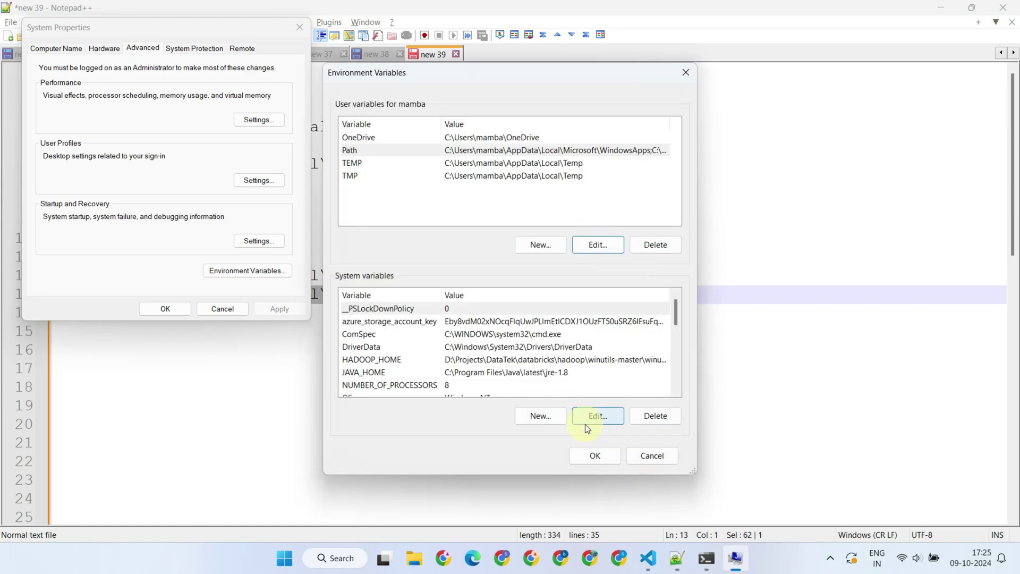
left_click(595, 455)
Close System Properties keeping the changes, and close the old Command Prompt.
left_click(165, 309)
left_click(690, 558)
left_click(720, 557)
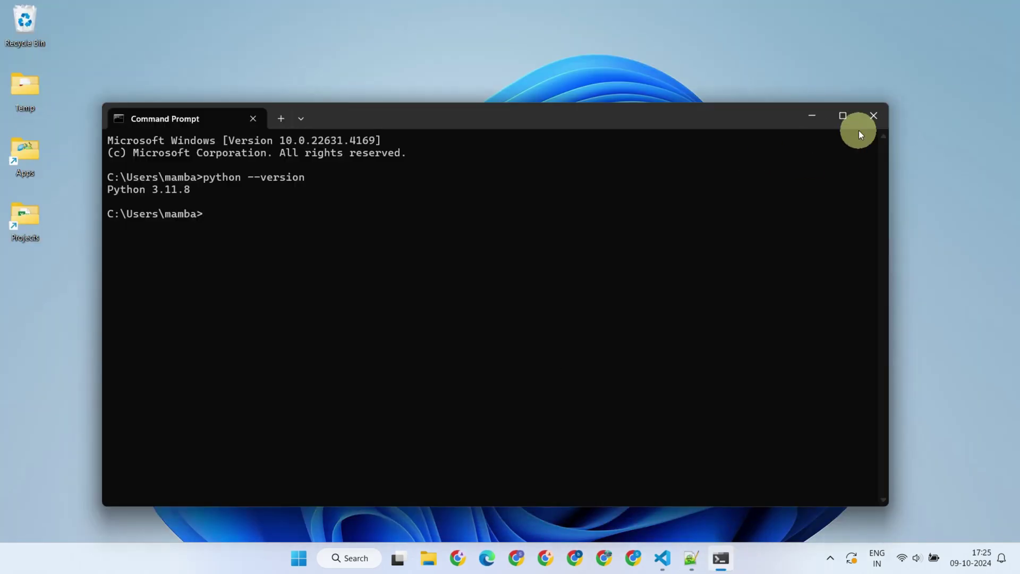
left_click(873, 116)
In a fresh Command Prompt, confirm python --version reports 3.11.8, then close it.
left_click(394, 559)
type("cmd")
key("Return")
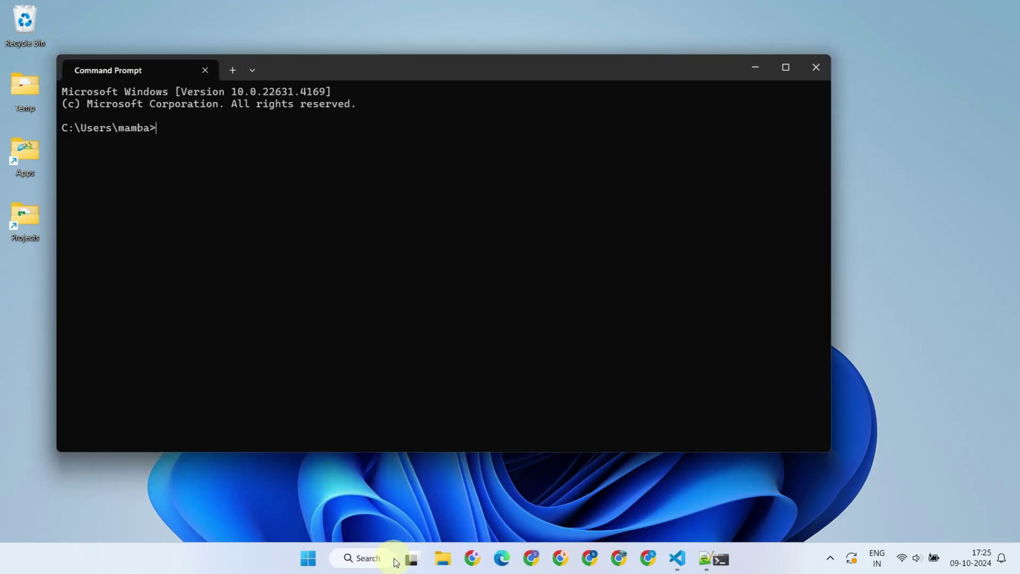
type("python")
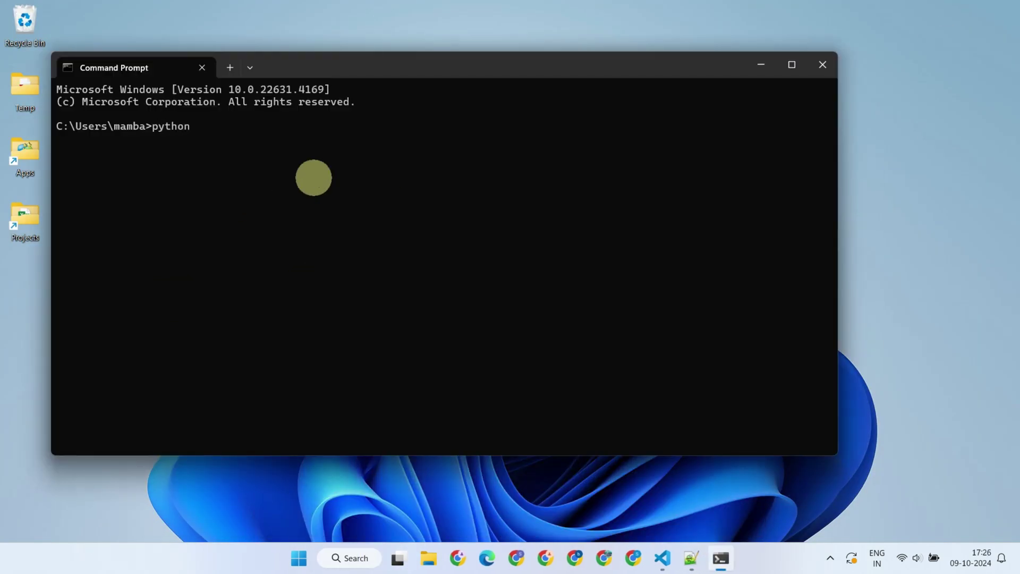
type(" --version")
key("Return")
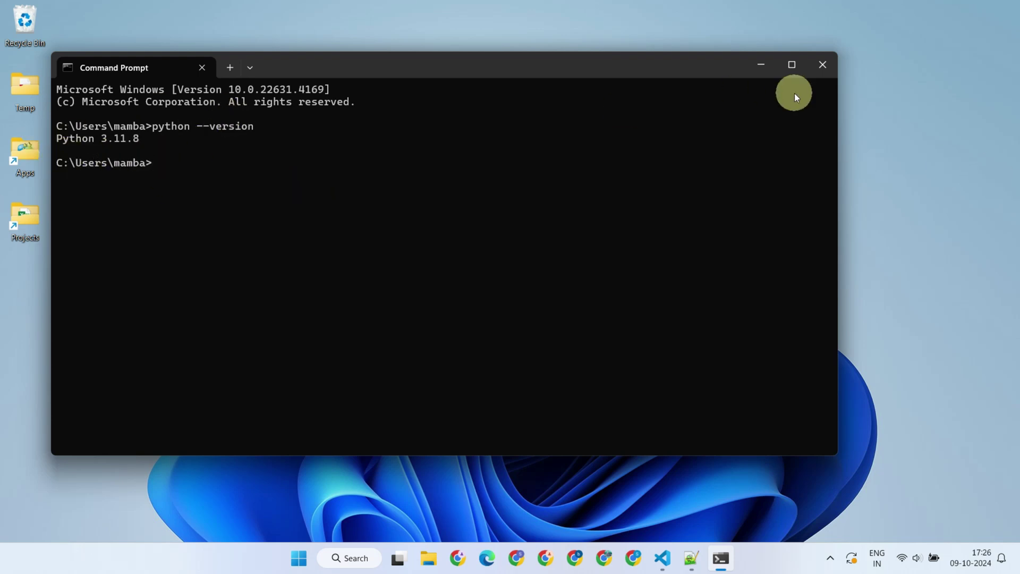
left_click(822, 66)
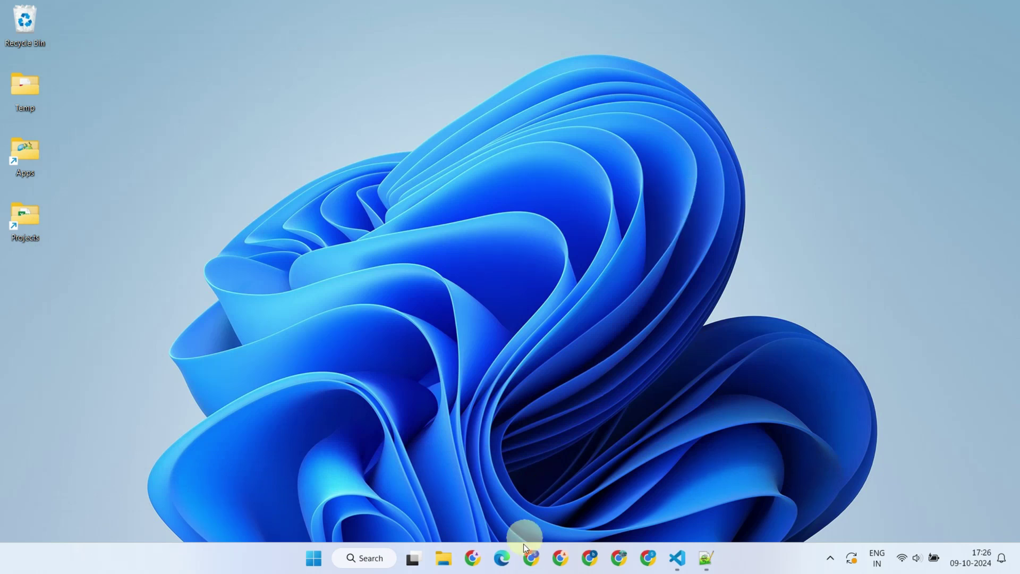
Bring up the python.org downloads page in Chrome.
left_click(472, 558)
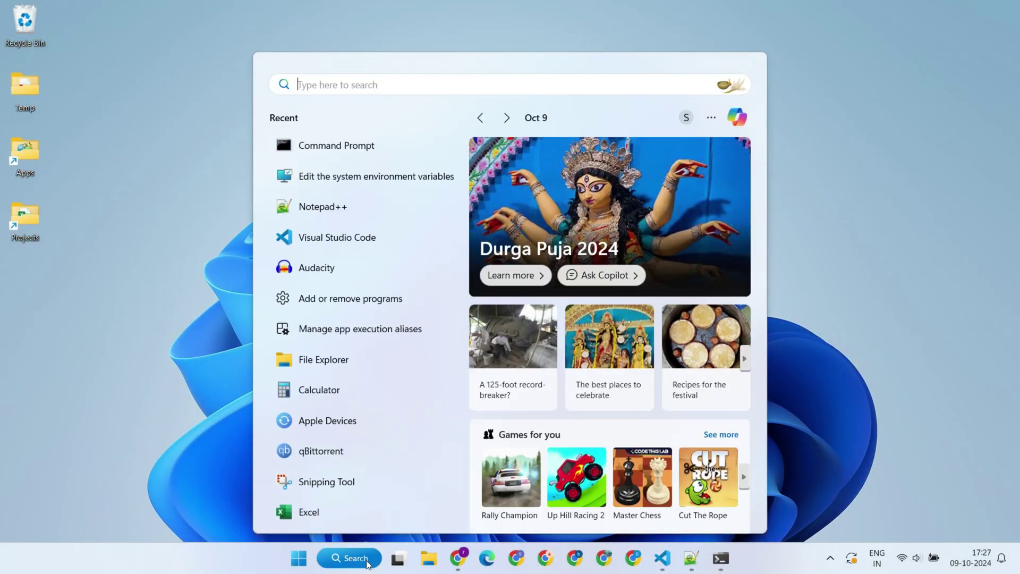
Search 'edit', open Environment Variables, and add user variable PYSPARK_PYTHON set to python.
type("edit")
left_click(358, 191)
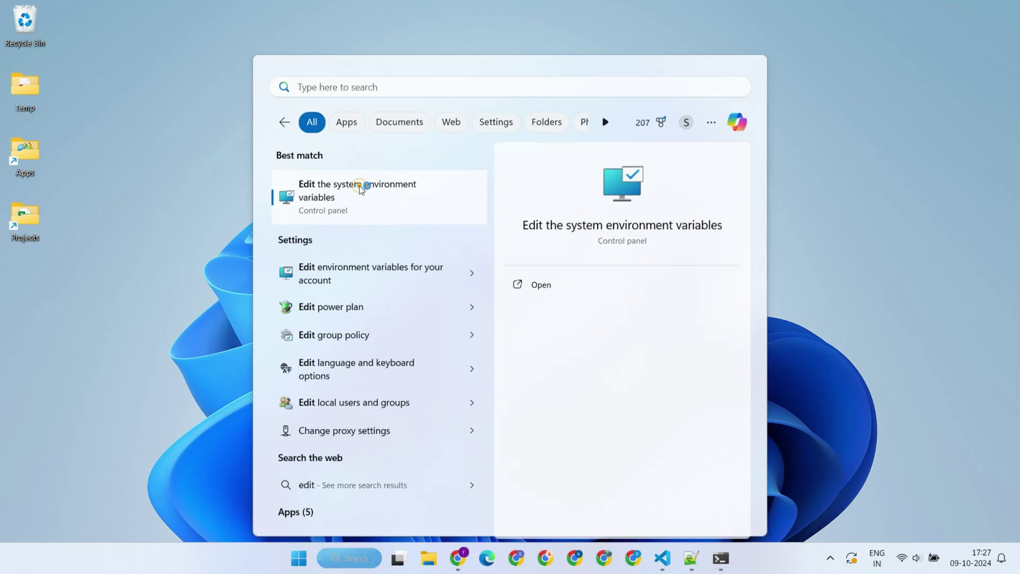
left_click(368, 374)
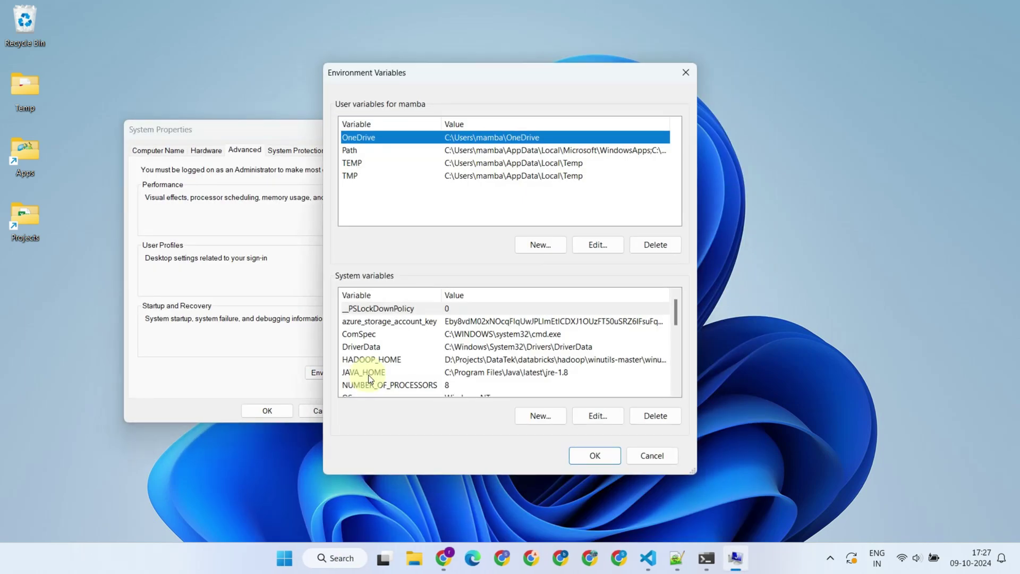
left_click(537, 244)
type("PYSPARK_PYTHON")
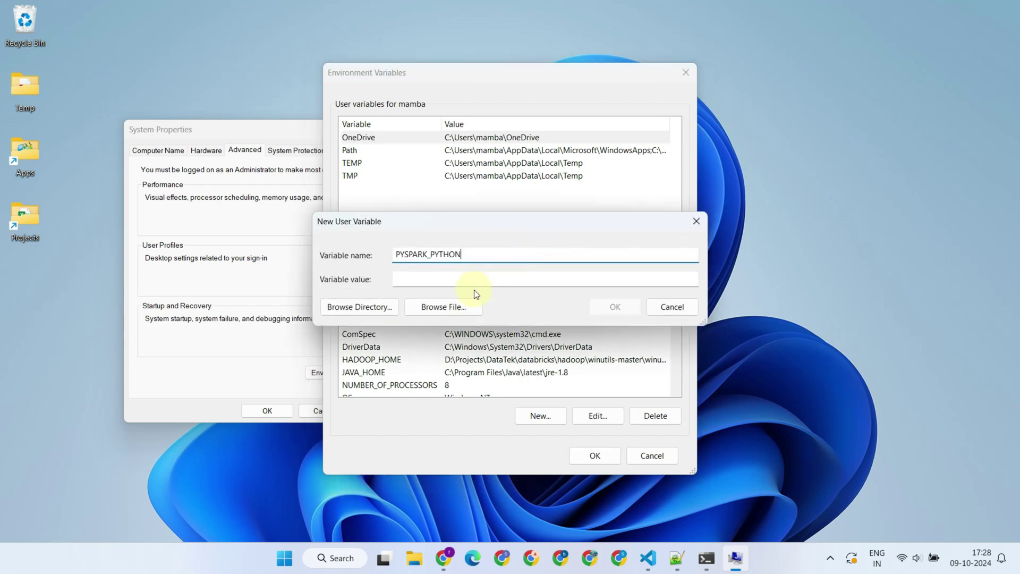
type("python")
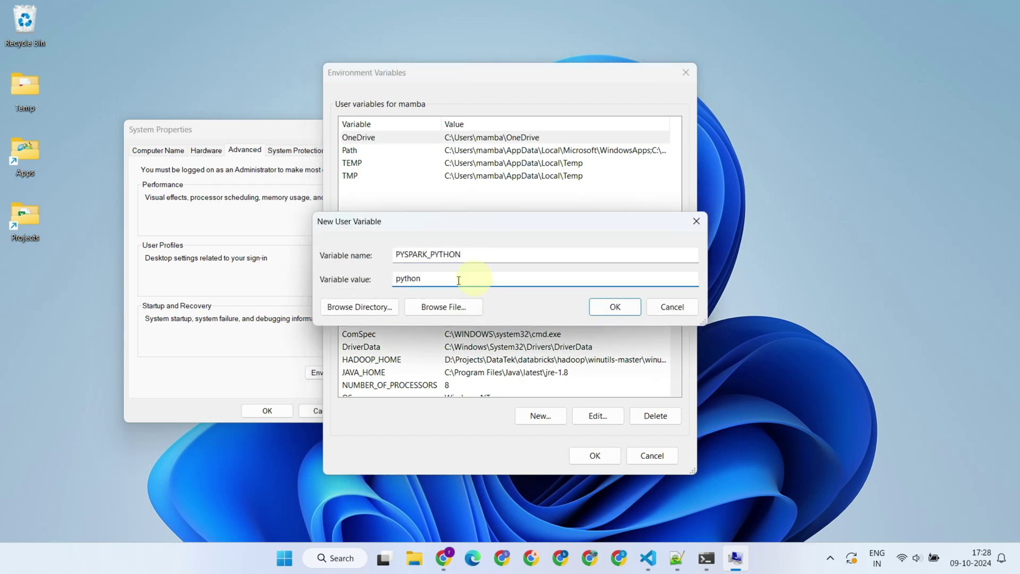
left_click(627, 308)
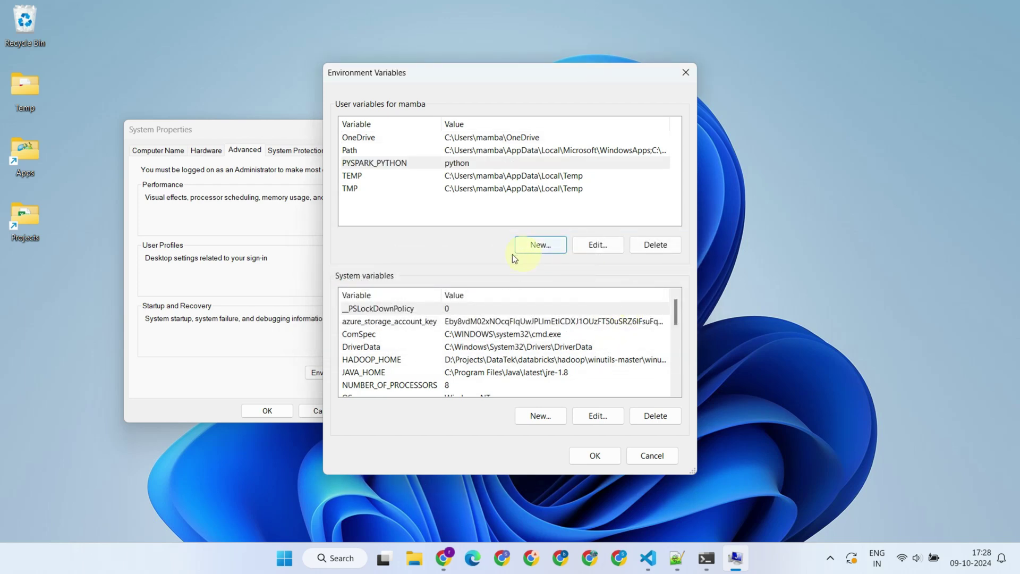
Add user variable PYSPARK_DRIVER_PYTHON set to python, then close all dialogs with OK.
left_click(546, 247)
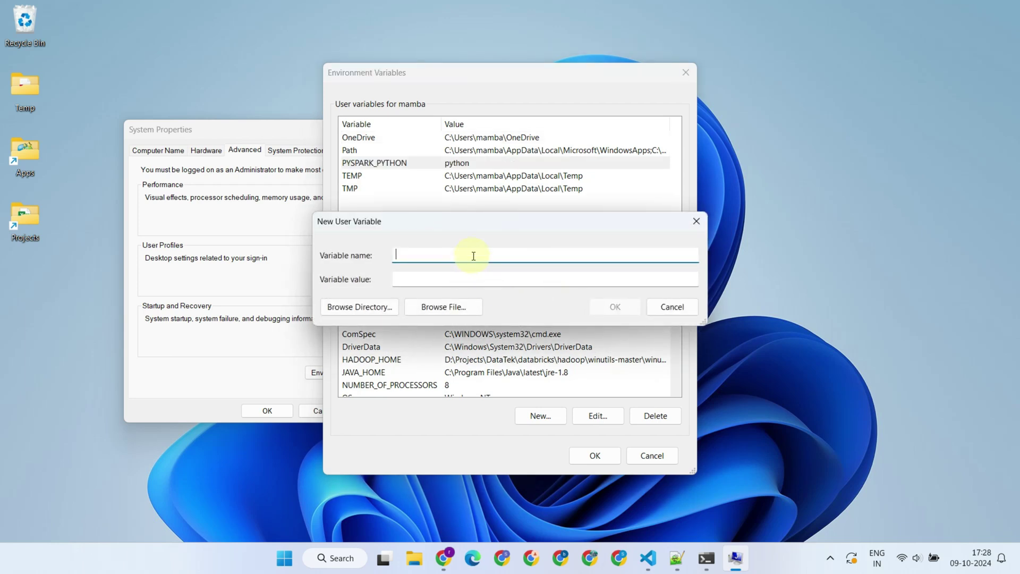
type("PYSPARK_DRIVER_PYTHON")
left_click(461, 277)
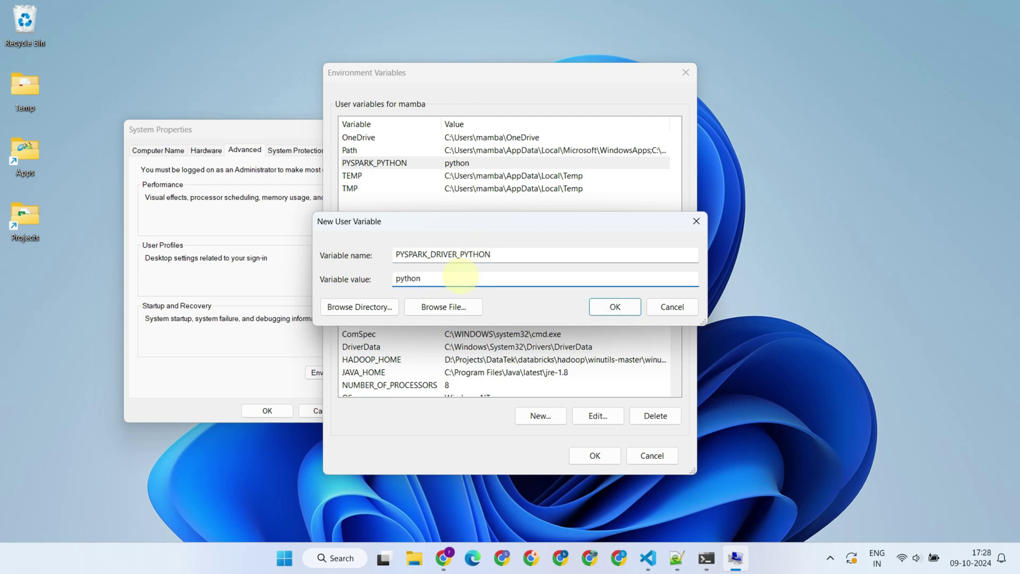
left_click(626, 308)
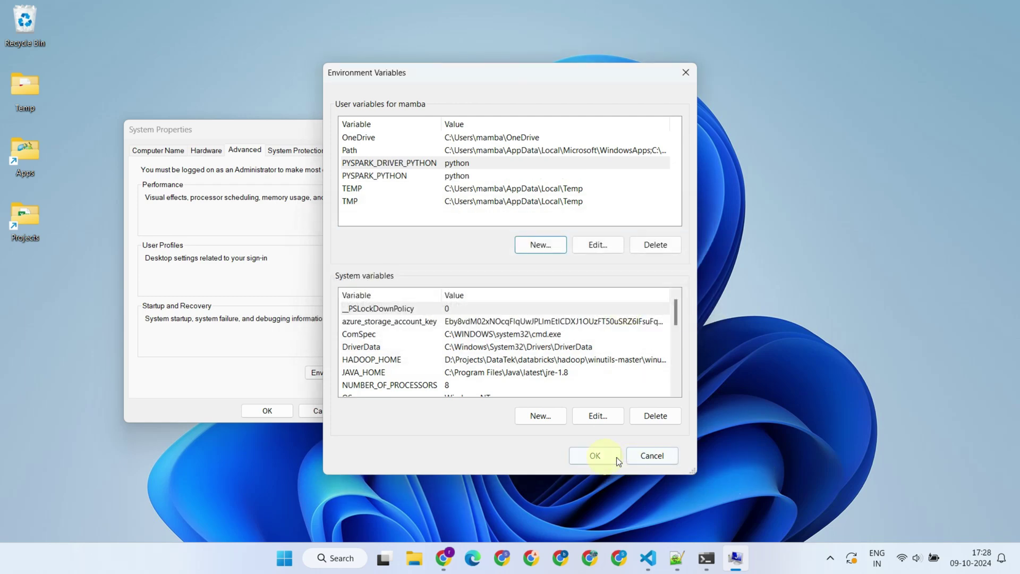
left_click(596, 455)
left_click(266, 410)
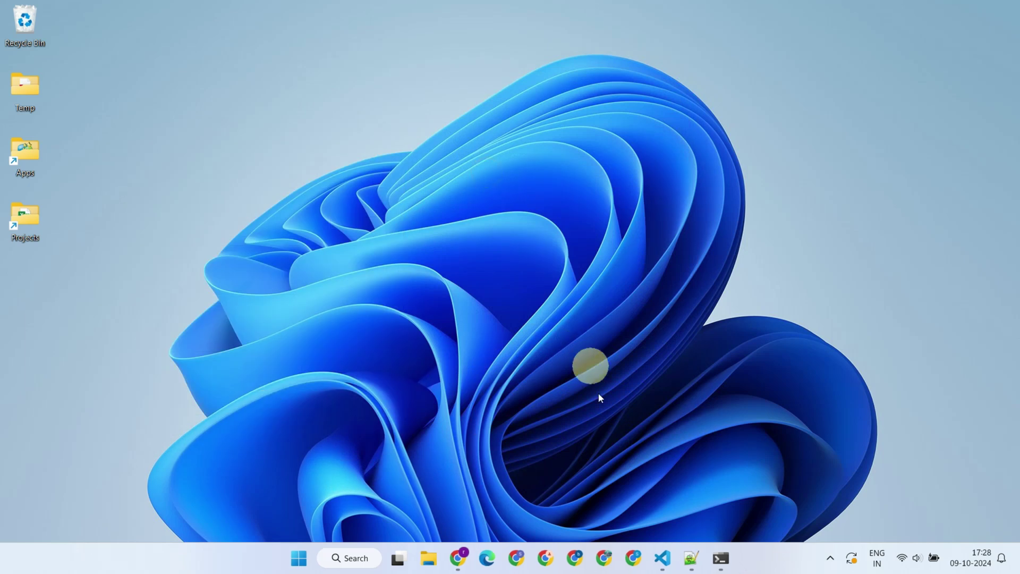
Close and relaunch VS Code via search 'vs', then run python3error.py again.
left_click(660, 559)
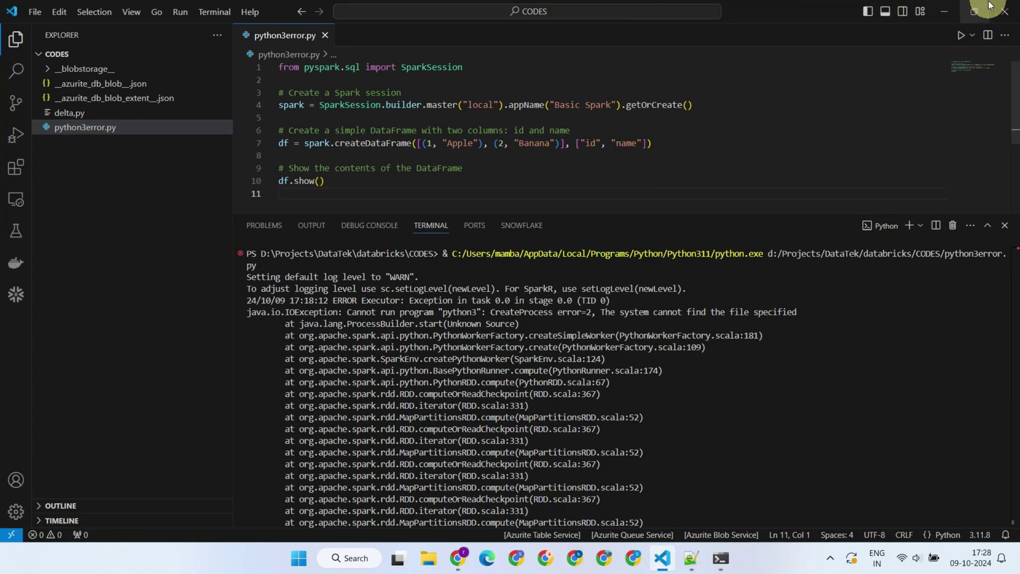
left_click(1008, 12)
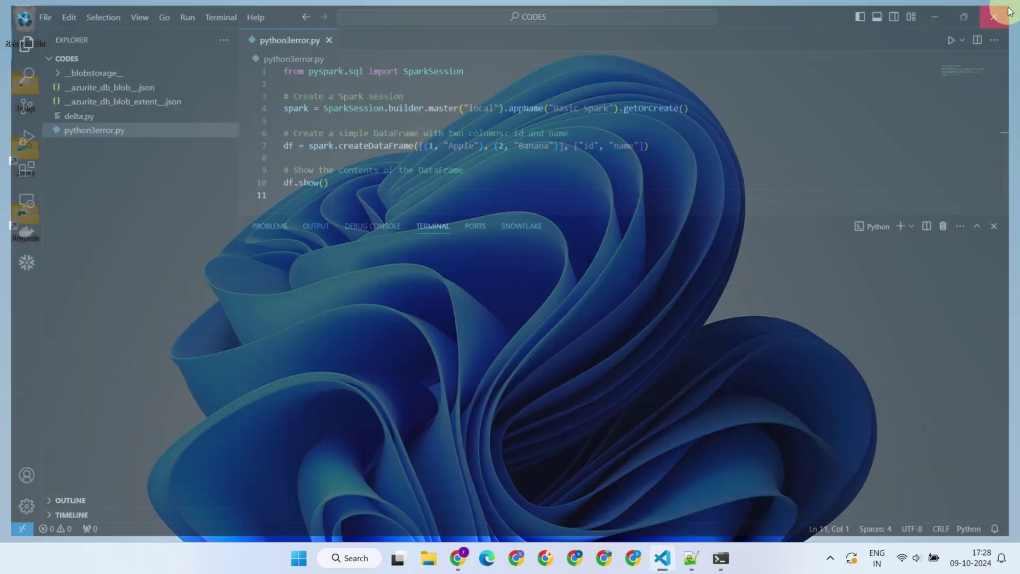
left_click(366, 557)
type("vs")
left_click(361, 184)
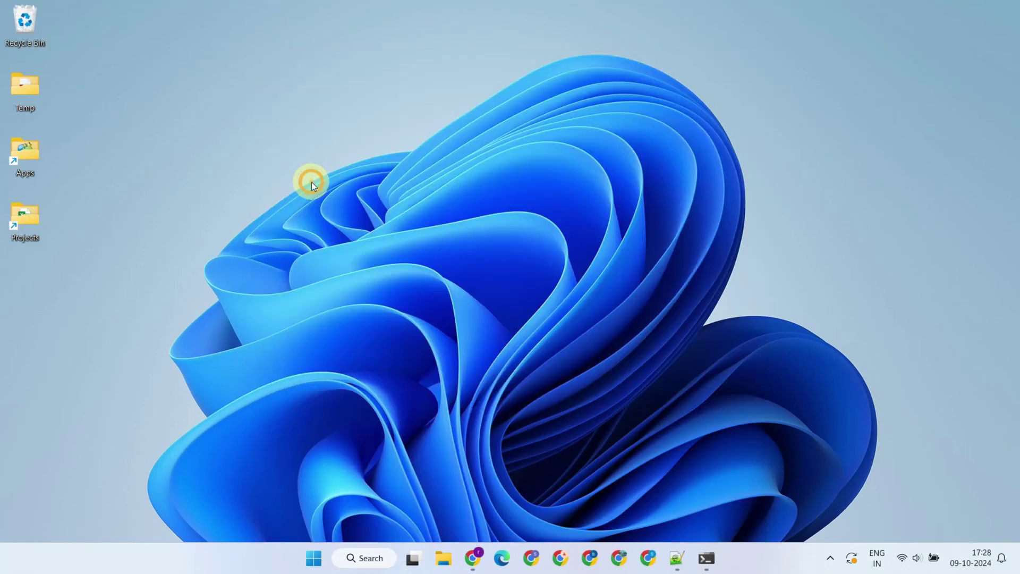
key("ctrl+a")
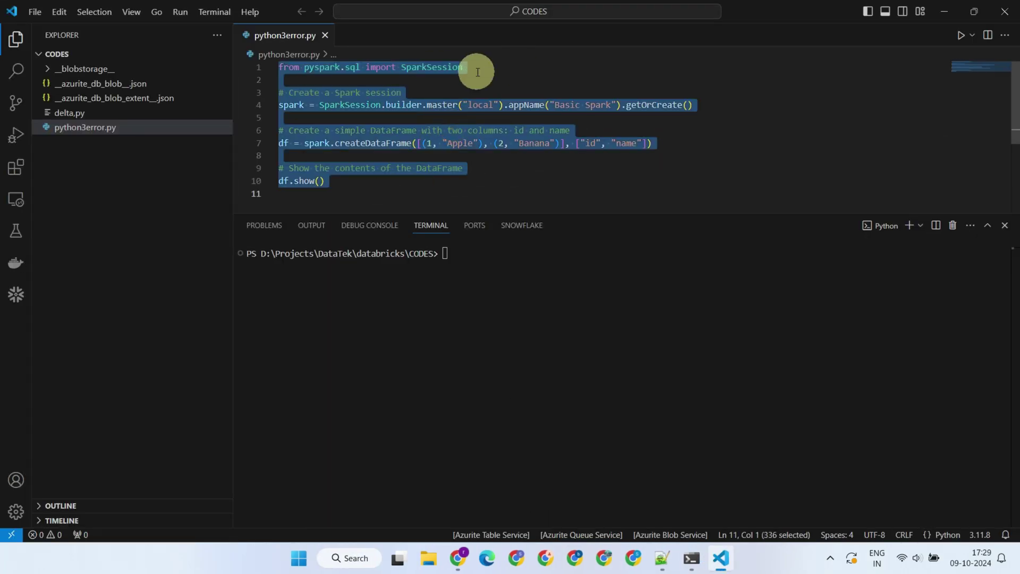
left_click(961, 35)
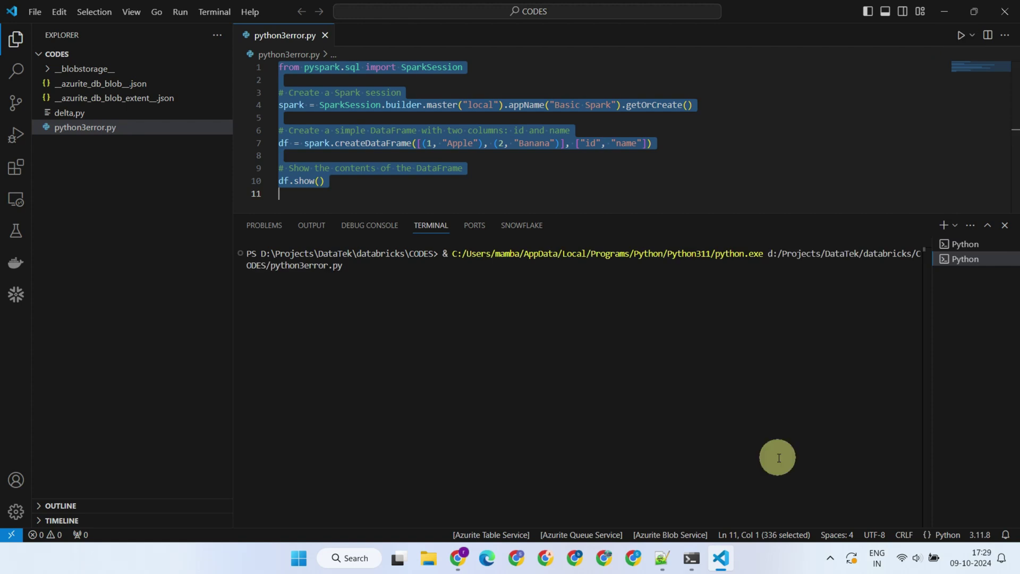